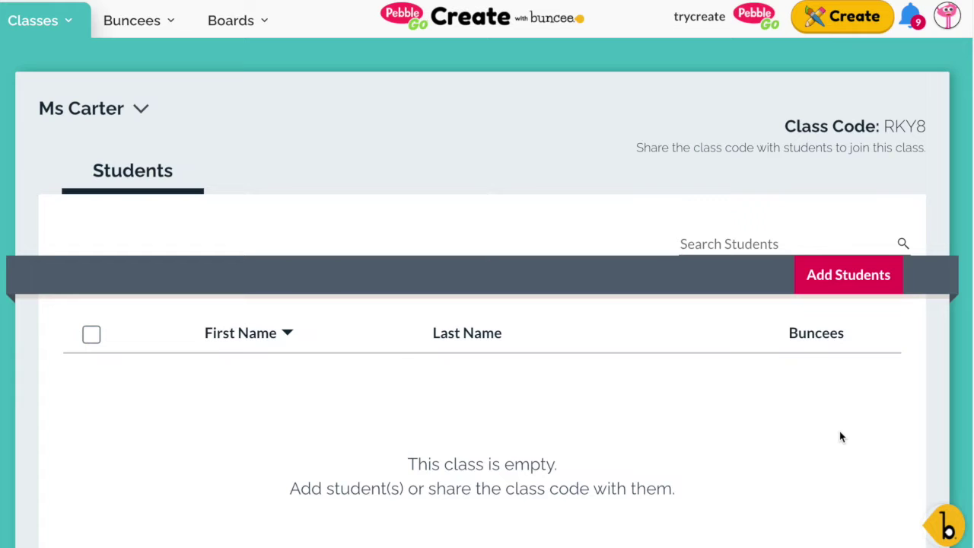
# - Review the Add from Student List and Import from CSV options, then return to Create Student Accounts
pyautogui.click(887, 282)
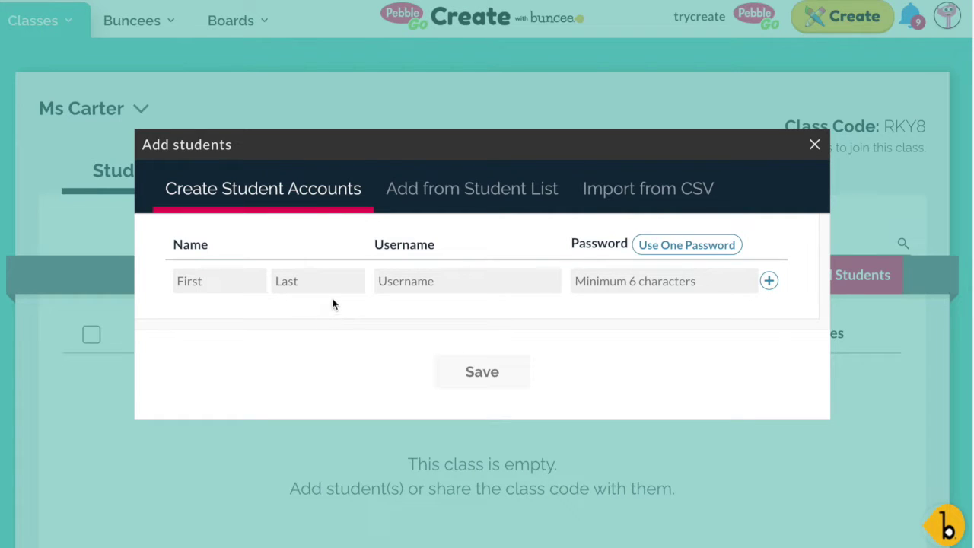
pyautogui.click(432, 203)
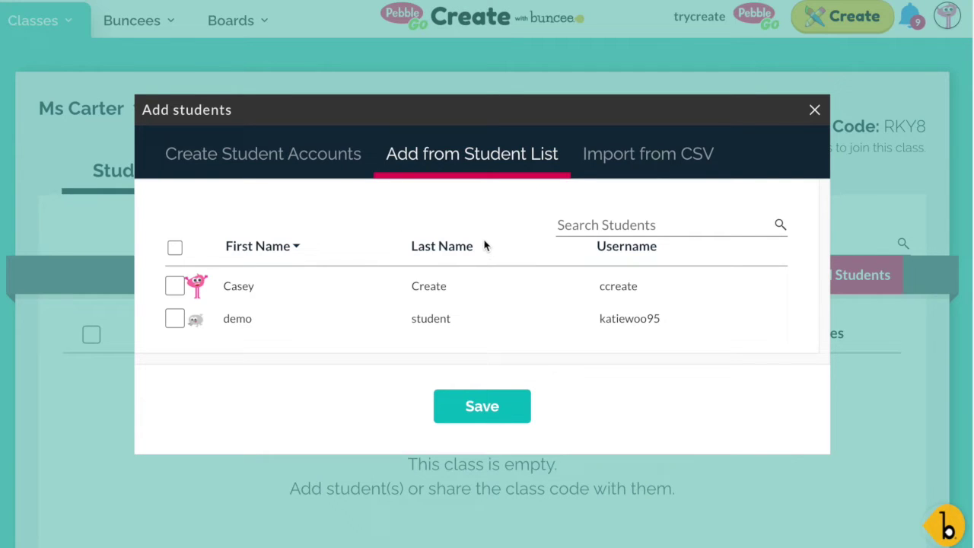
pyautogui.click(600, 162)
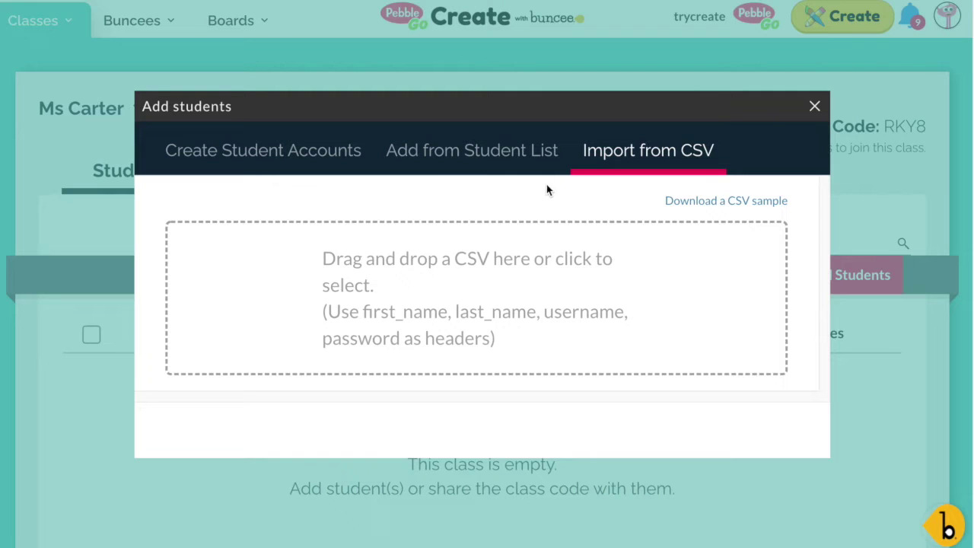
pyautogui.click(272, 164)
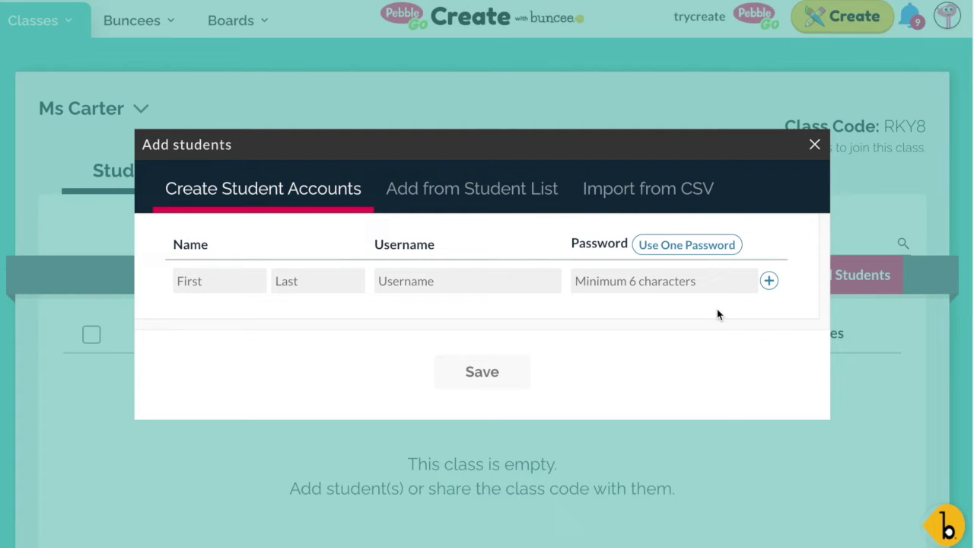
# - Enter the student's first name, last name and username in the new account row
pyautogui.click(224, 283)
pyautogui.click(326, 286)
pyautogui.click(404, 281)
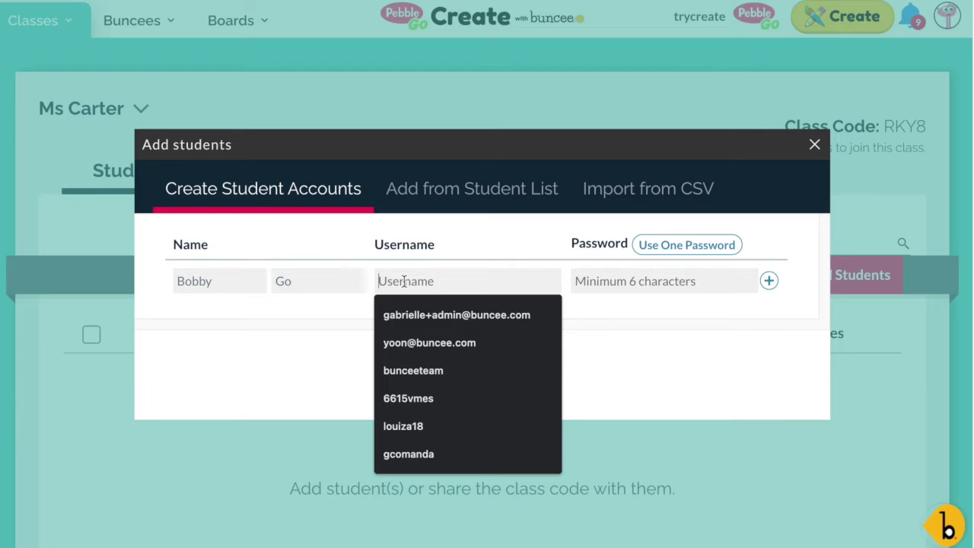
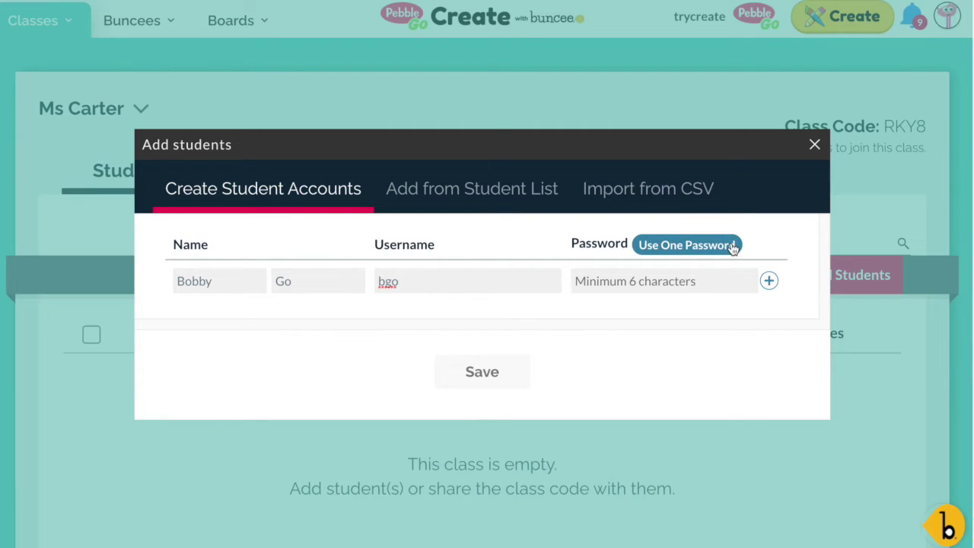
# - Set one shared password for new students, add the row and save the account
pyautogui.click(709, 251)
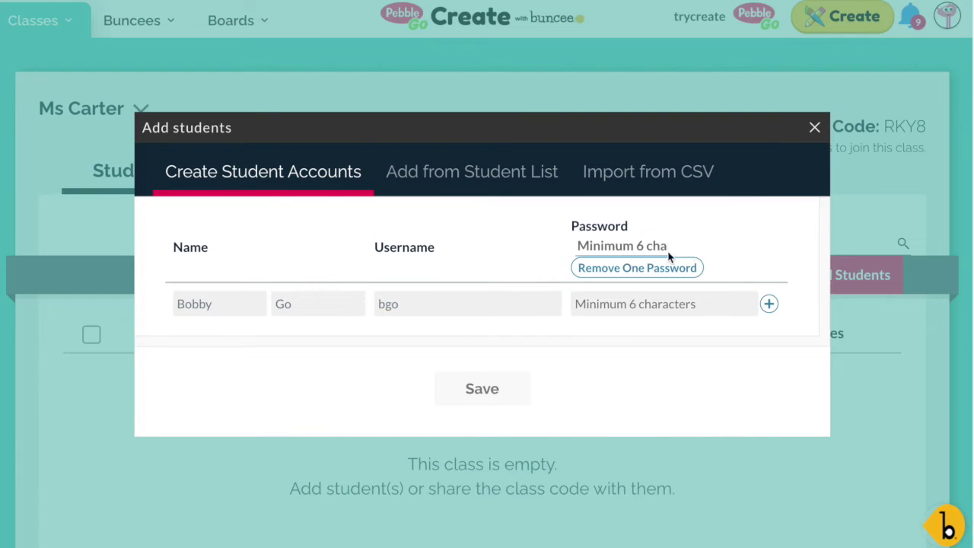
pyautogui.click(642, 245)
pyautogui.write('create')
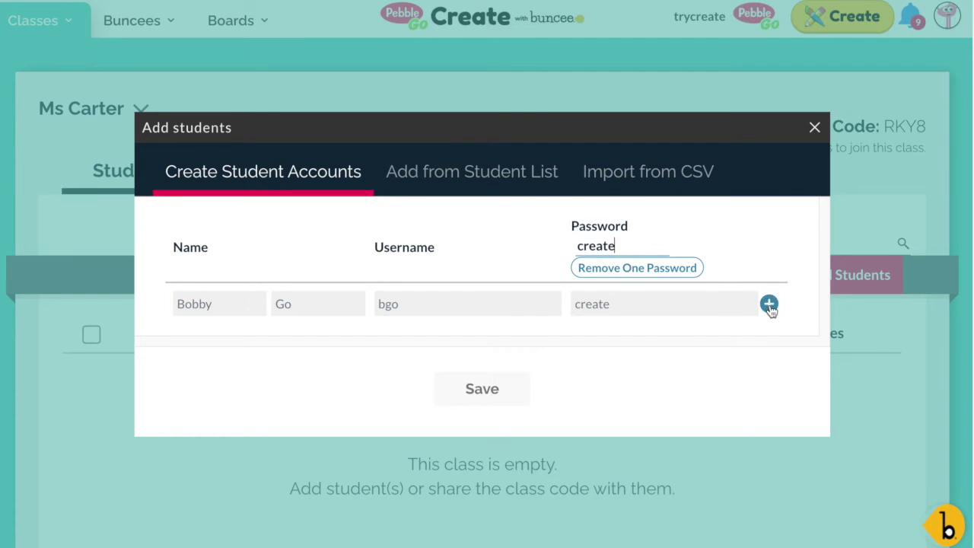
pyautogui.click(768, 305)
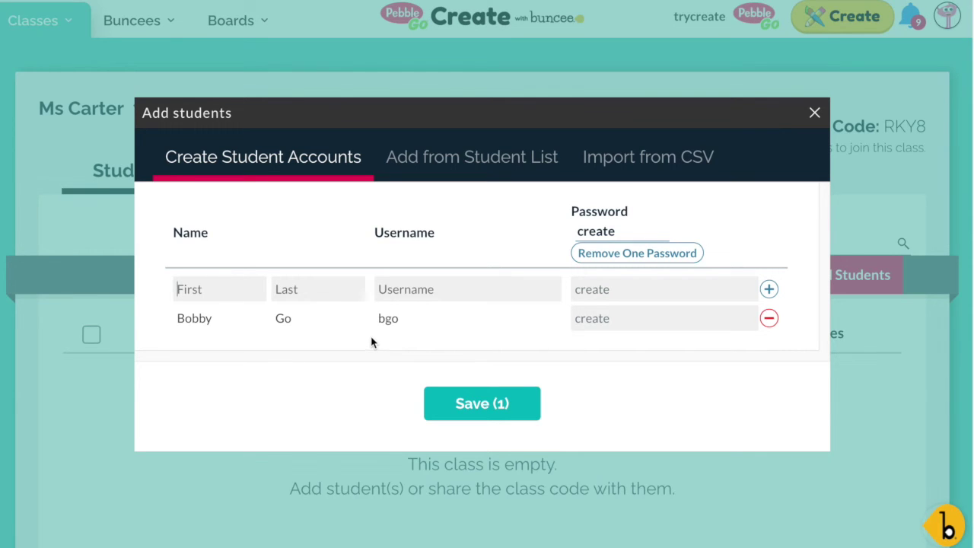
pyautogui.click(505, 409)
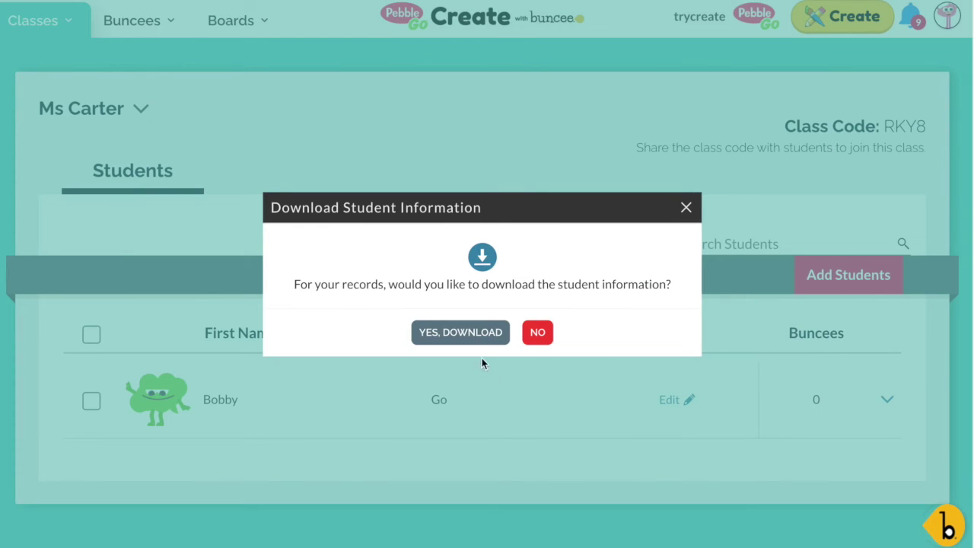
# - Decline downloading the student information and open the new student's account for editing
pyautogui.click(537, 335)
pyautogui.click(686, 207)
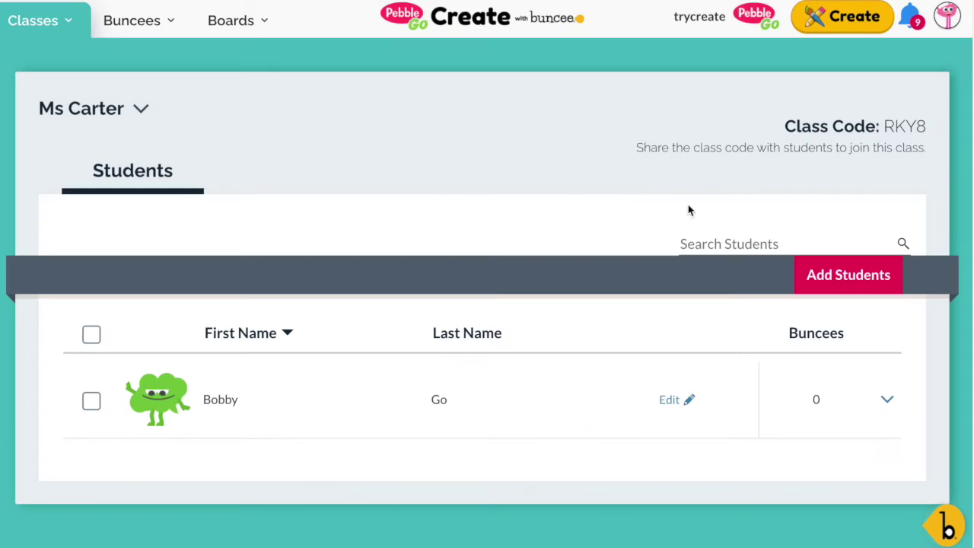
pyautogui.scroll(-1, 519, 409)
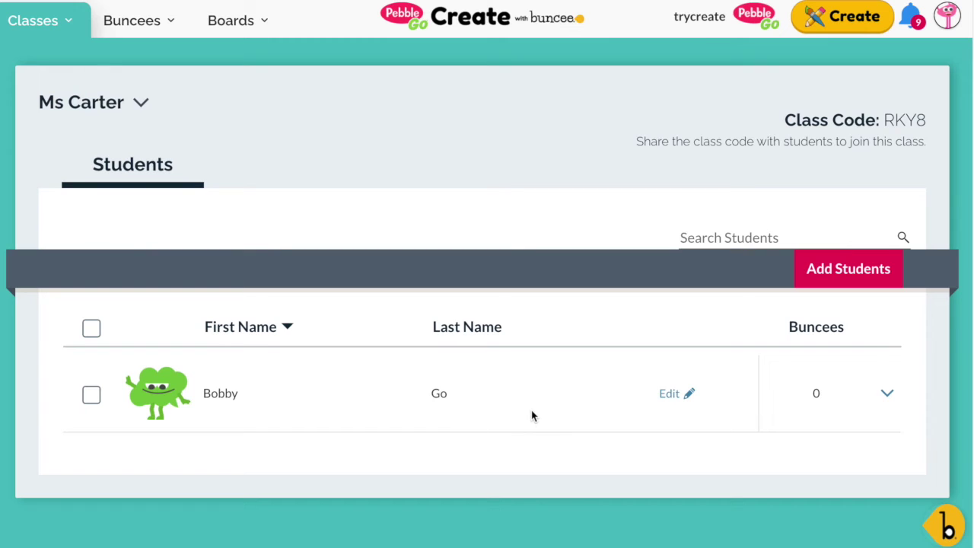
pyautogui.scroll(1, 532, 409)
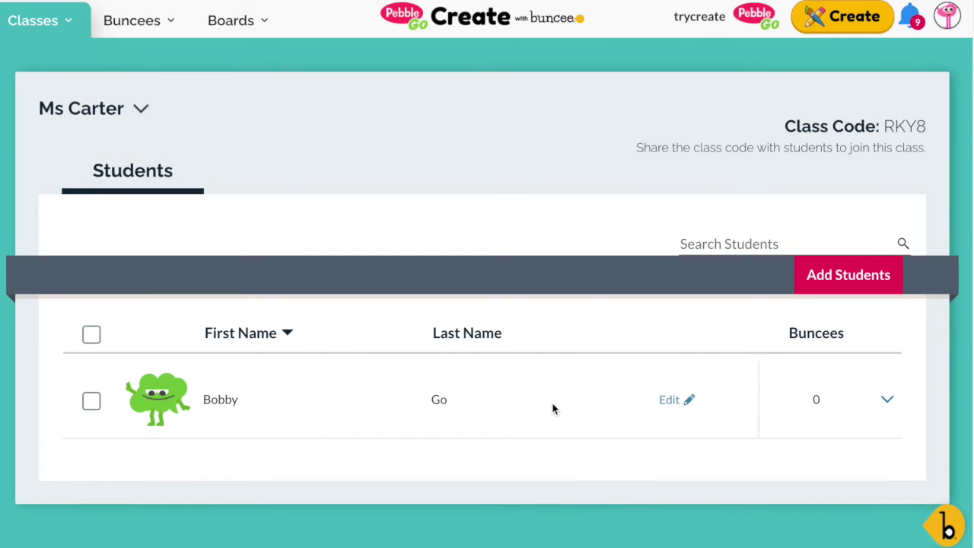
pyautogui.click(673, 400)
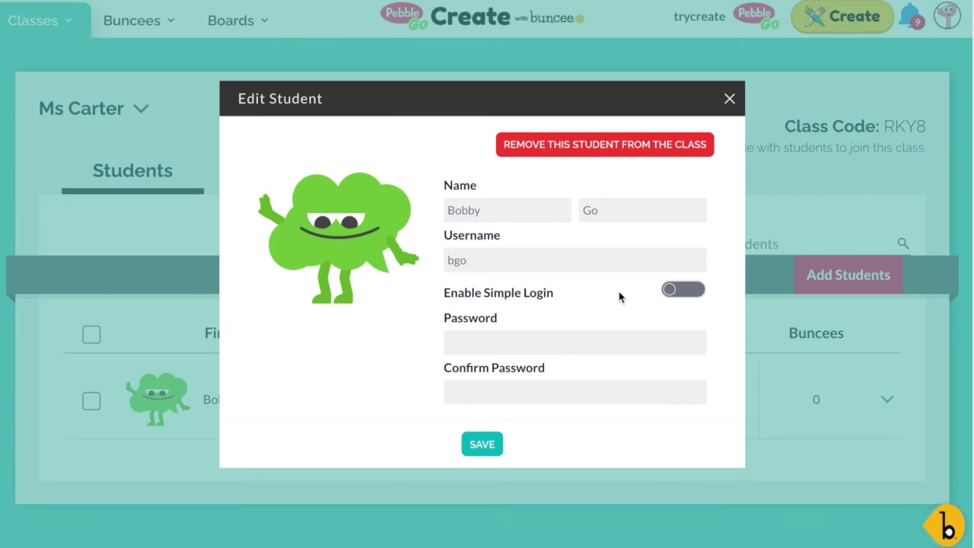
# - Switch on Enable Simple Login for the student
pyautogui.click(671, 293)
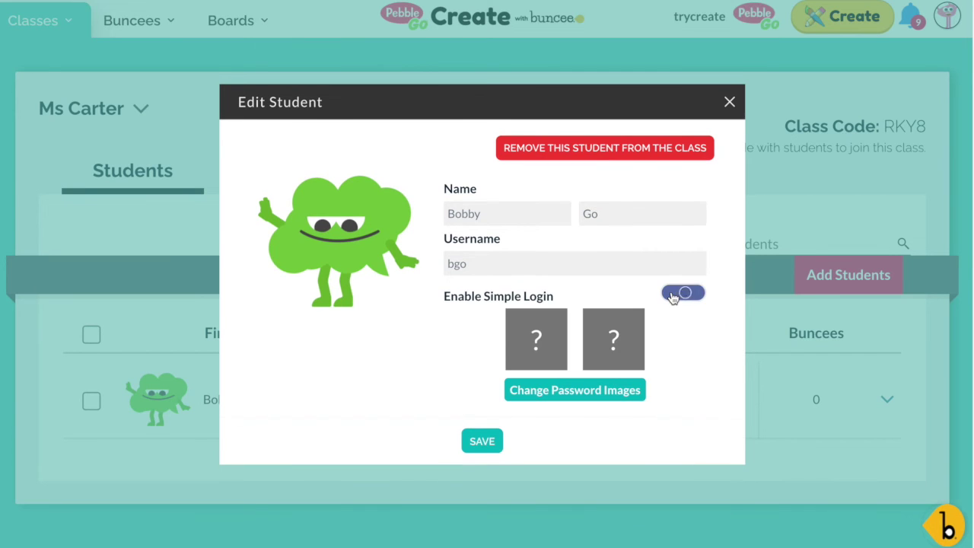
# - Choose the flamingo then the deer as the student's password images and save
pyautogui.click(606, 396)
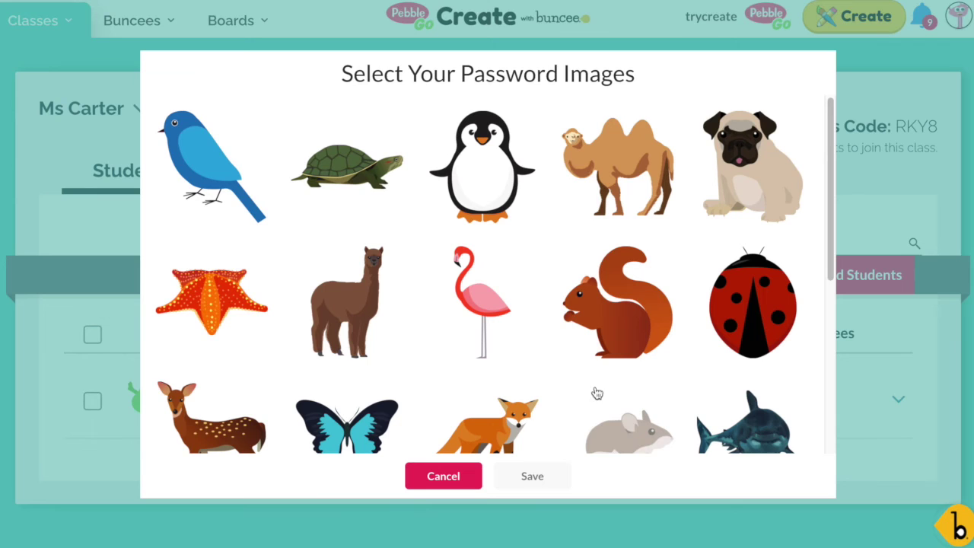
pyautogui.scroll(-1, 576, 380)
pyautogui.scroll(-1, 574, 378)
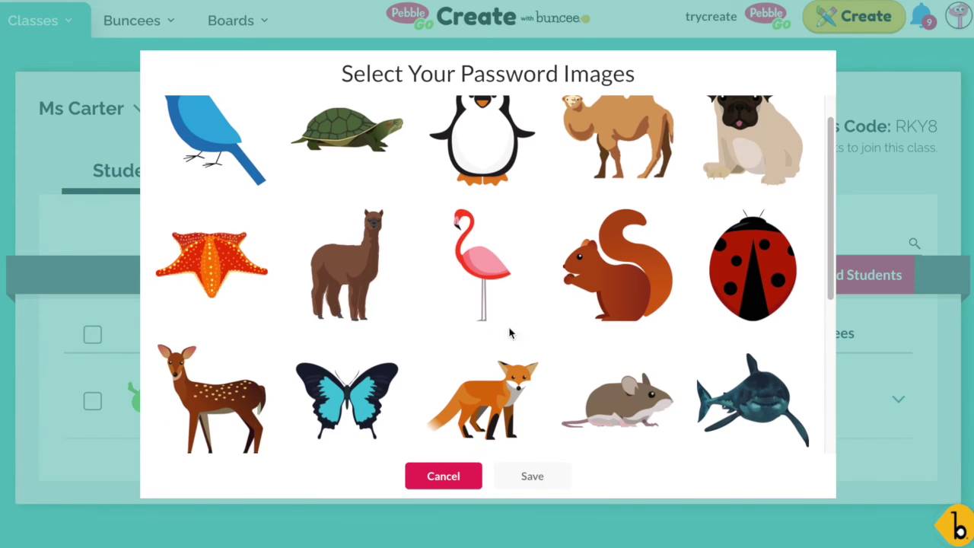
pyautogui.click(471, 278)
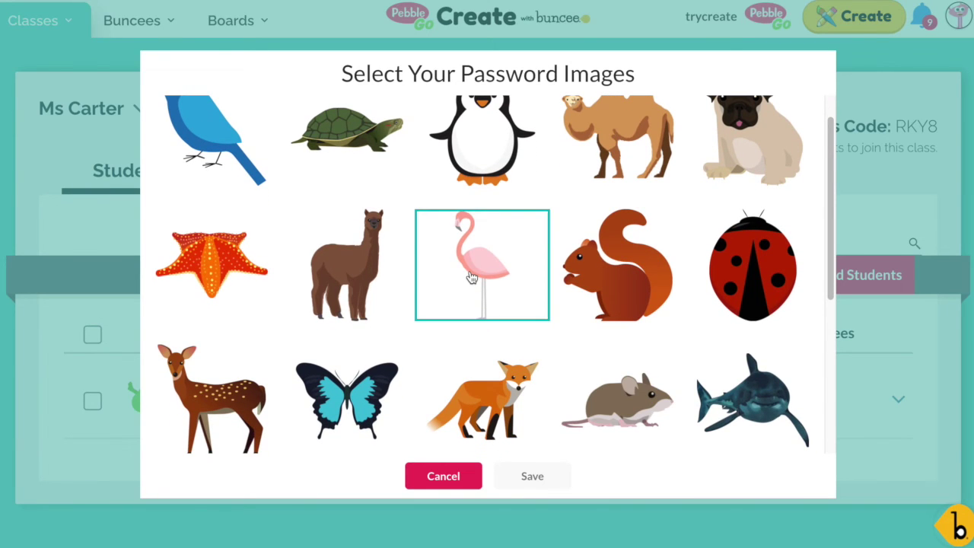
pyautogui.click(232, 422)
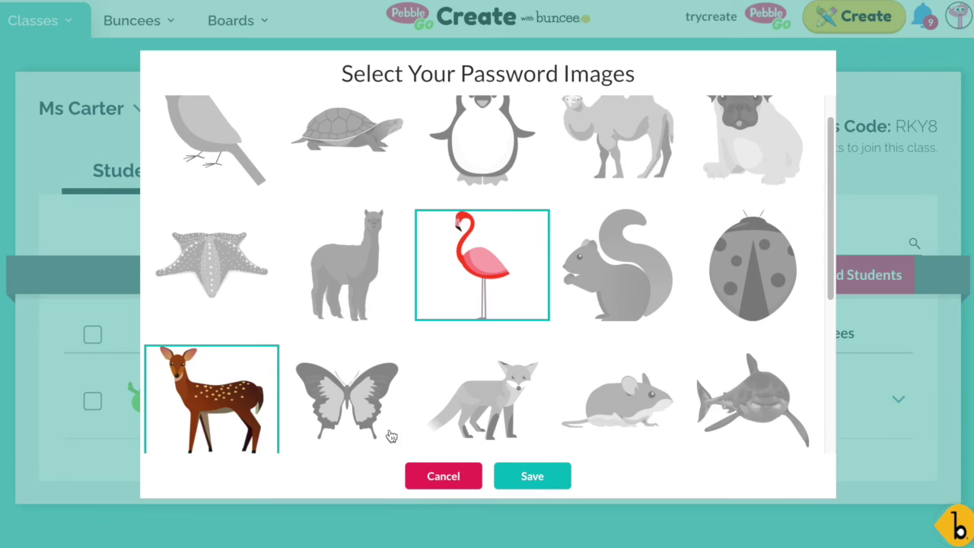
pyautogui.click(536, 475)
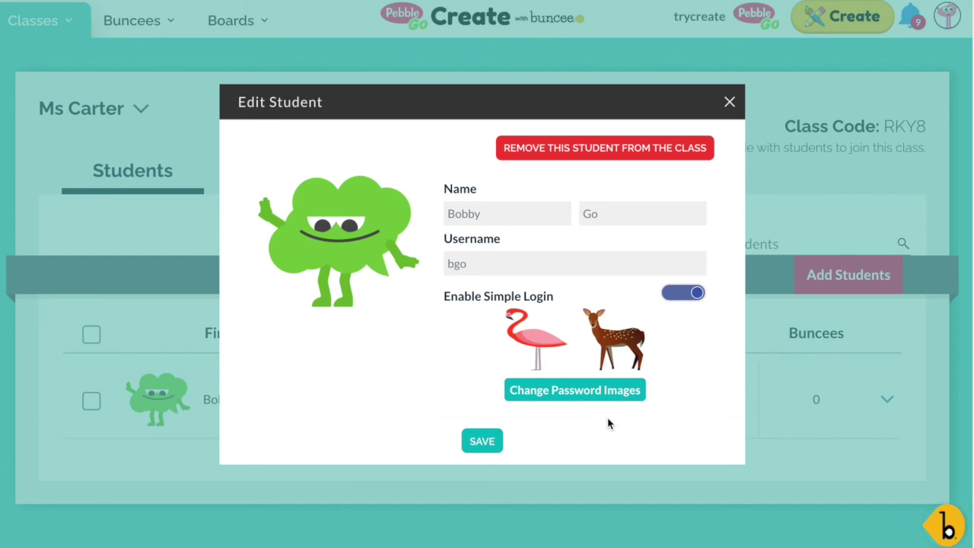
pyautogui.click(494, 443)
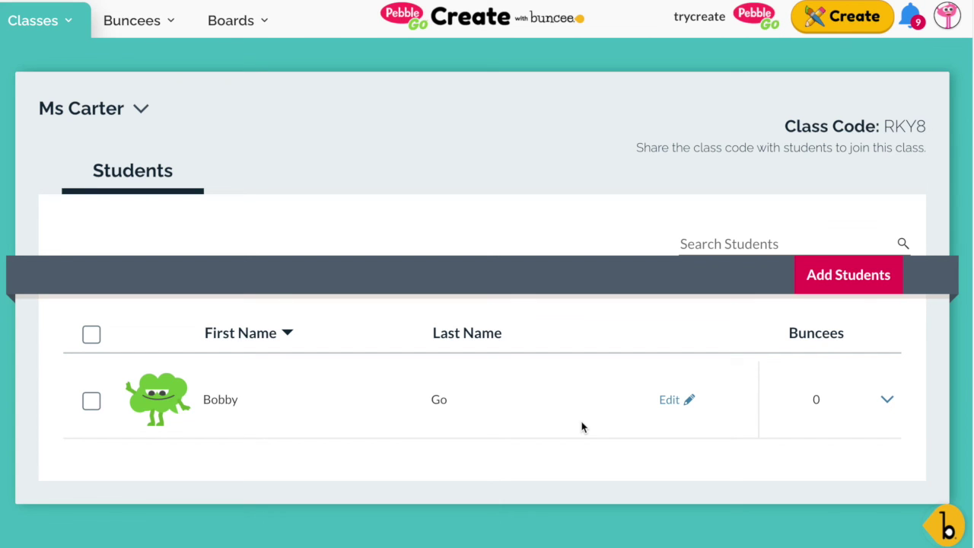
# - Scroll the class roster to check the new student account is listed
pyautogui.scroll(-1, 581, 427)
pyautogui.scroll(1, 582, 426)
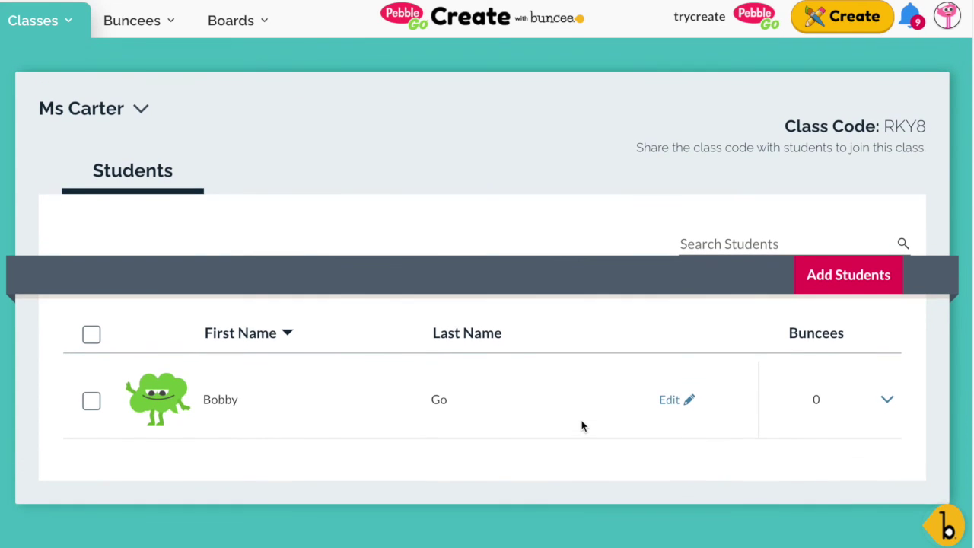